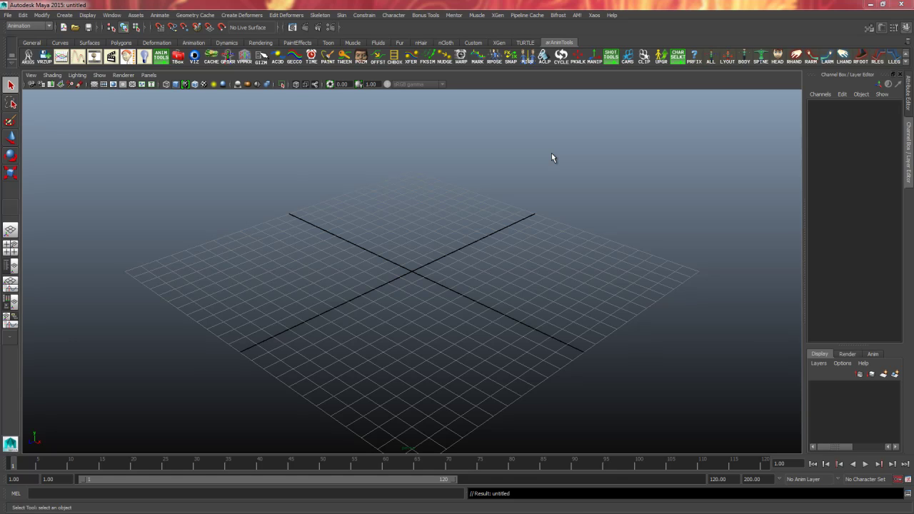
Step: Set the current Maya project to the project folder stored on the Desktop
click(8, 16)
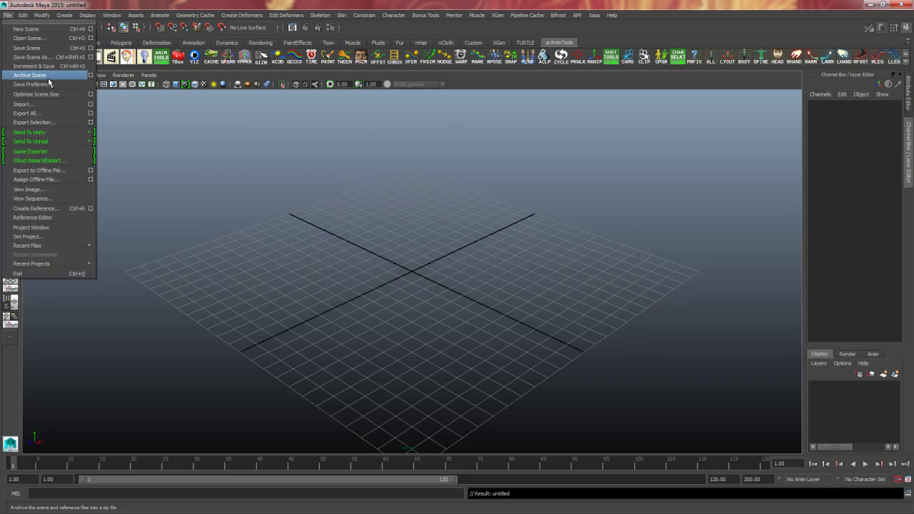
click(45, 232)
click(192, 149)
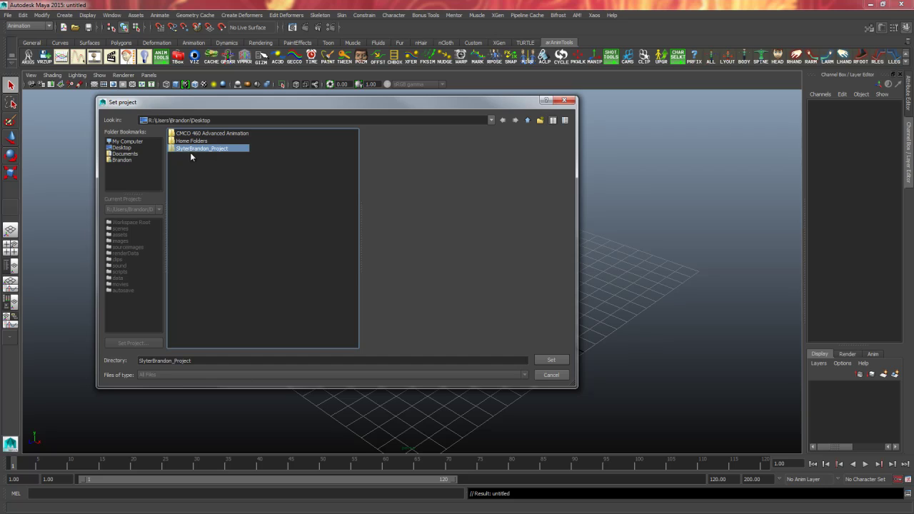
click(551, 361)
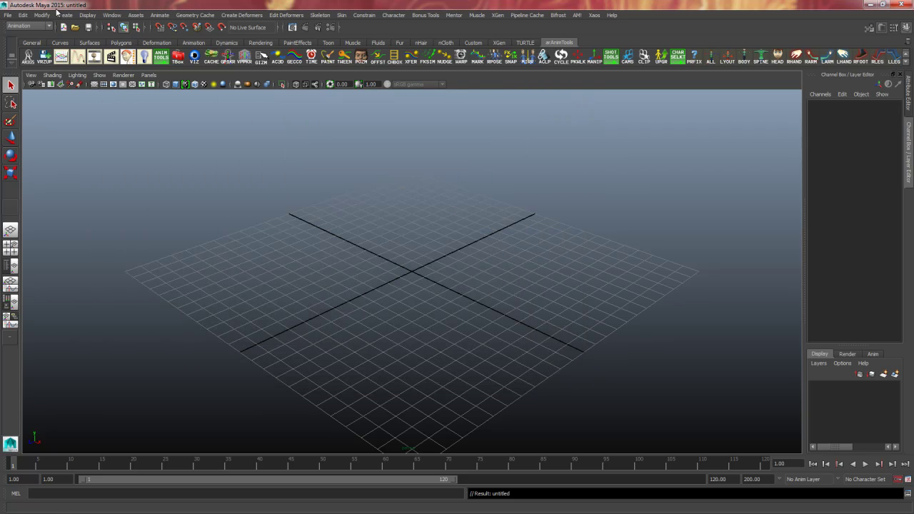
Step: Reference Ultimate_Walker_v1.0.1.mb from the project's Characters and props folder into the scene
click(8, 15)
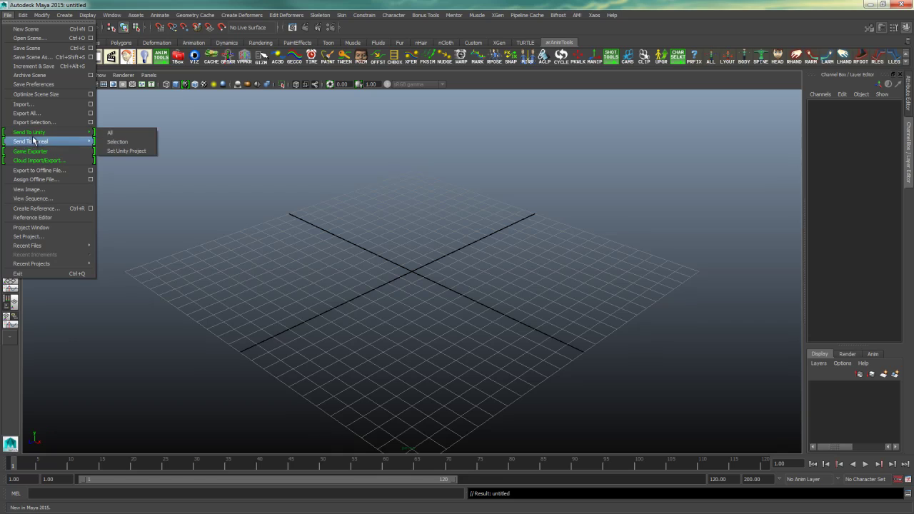
click(38, 213)
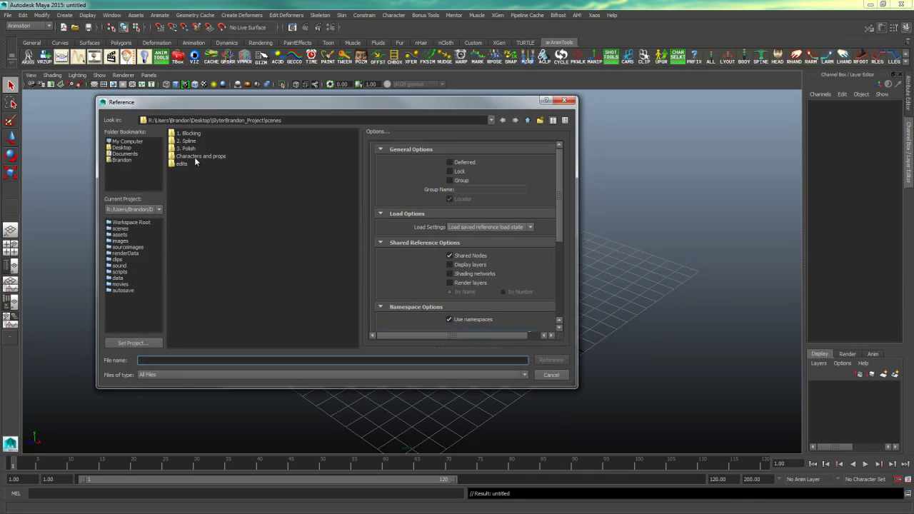
click(199, 156)
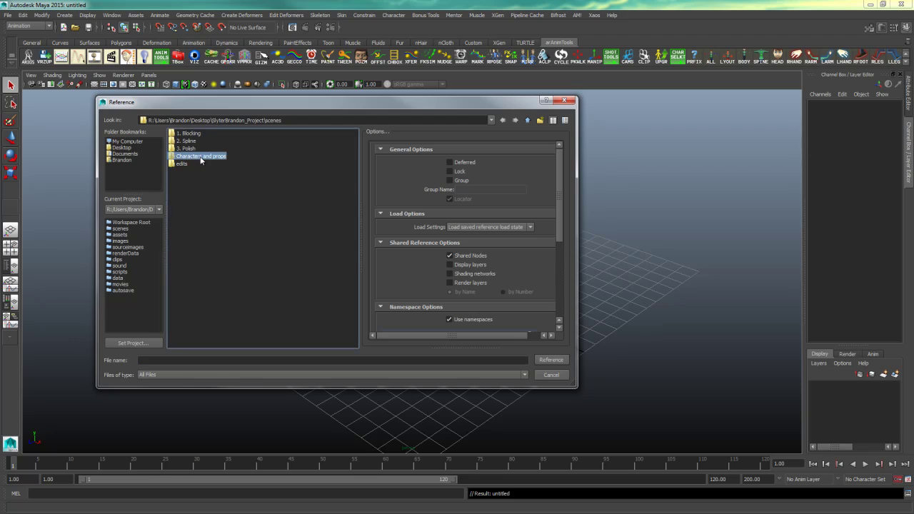
double_click(207, 155)
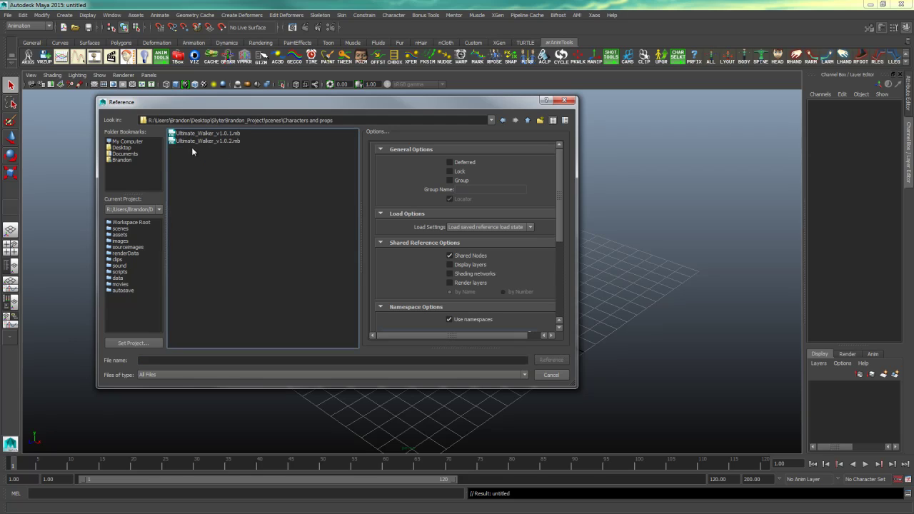
click(195, 134)
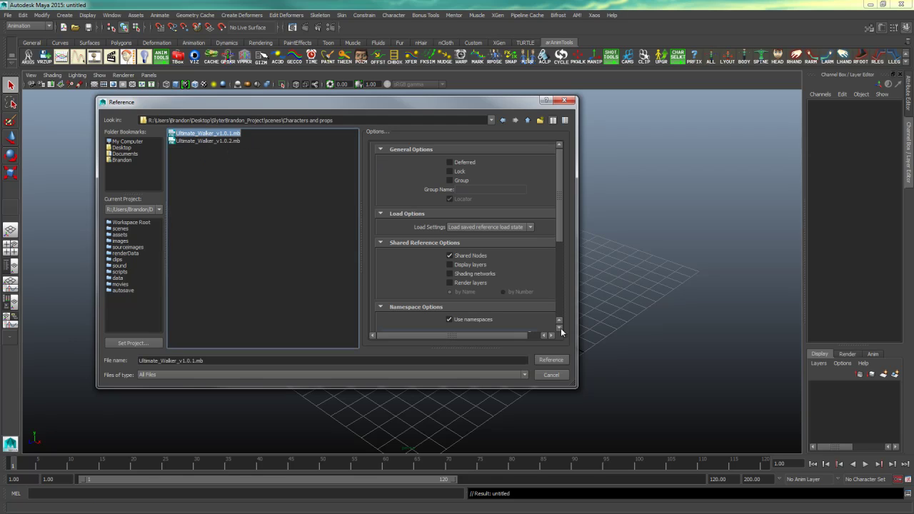
click(550, 360)
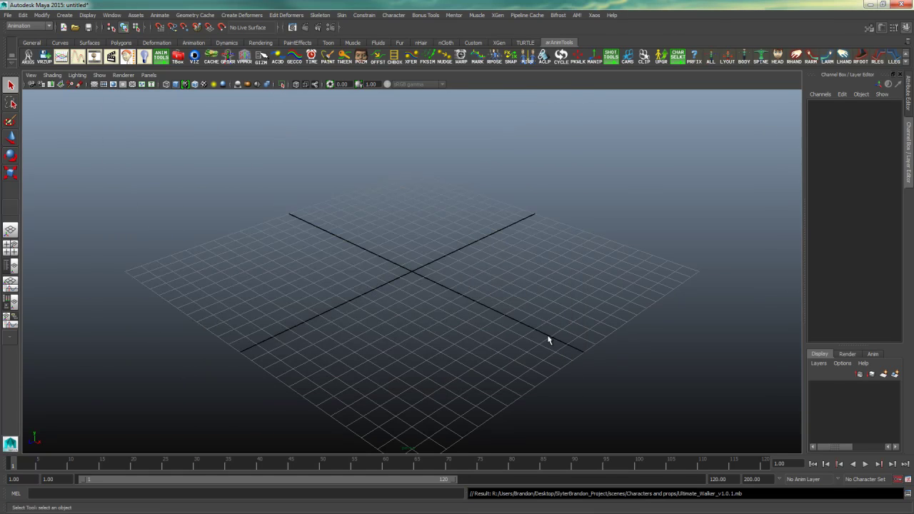
Step: Try out the walker rig by lowering the main body control and shifting the right knee control along X to about -0.06
click(426, 293)
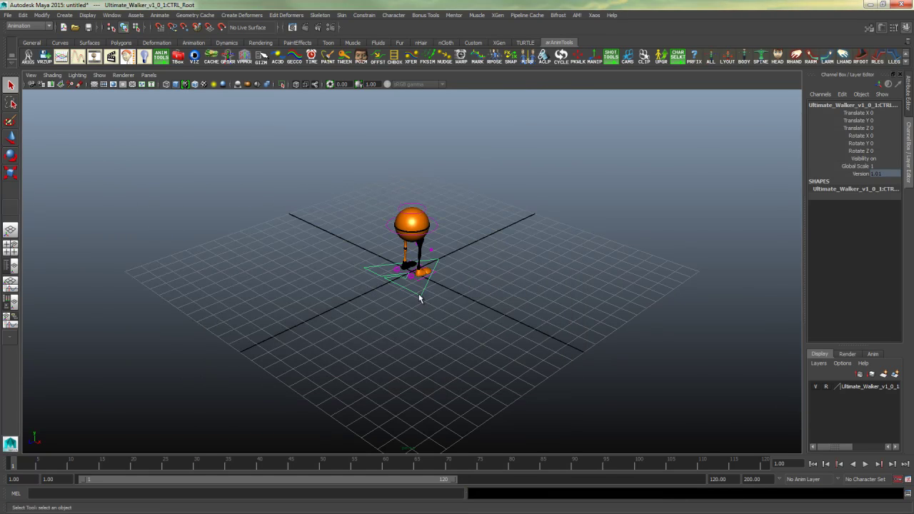
alt+right_drag(420, 295, 583, 294)
alt+drag(584, 293, 480, 288)
alt+right_drag(479, 288, 343, 299)
alt+drag(343, 299, 489, 252)
click(476, 200)
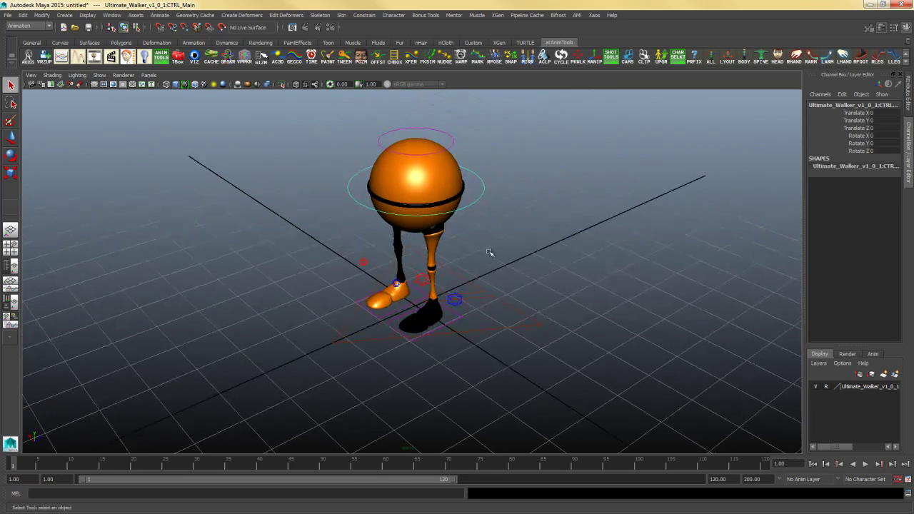
key(w)
alt+drag(435, 210, 350, 264)
click(398, 268)
alt+drag(484, 296, 497, 237)
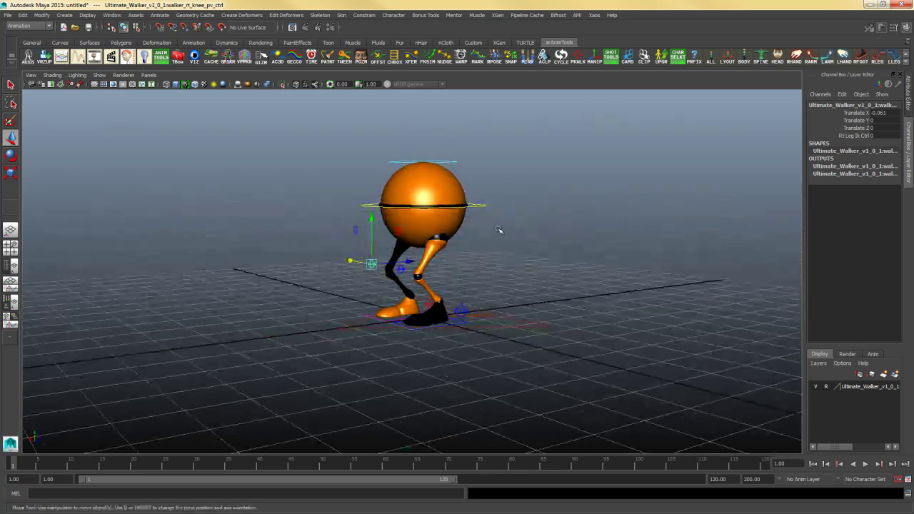
Step: Lower the walker's main body control to a Translate Y of -0.15 and deselect it
click(424, 161)
drag(426, 140, 427, 140)
key(e)
alt+drag(502, 256, 504, 234)
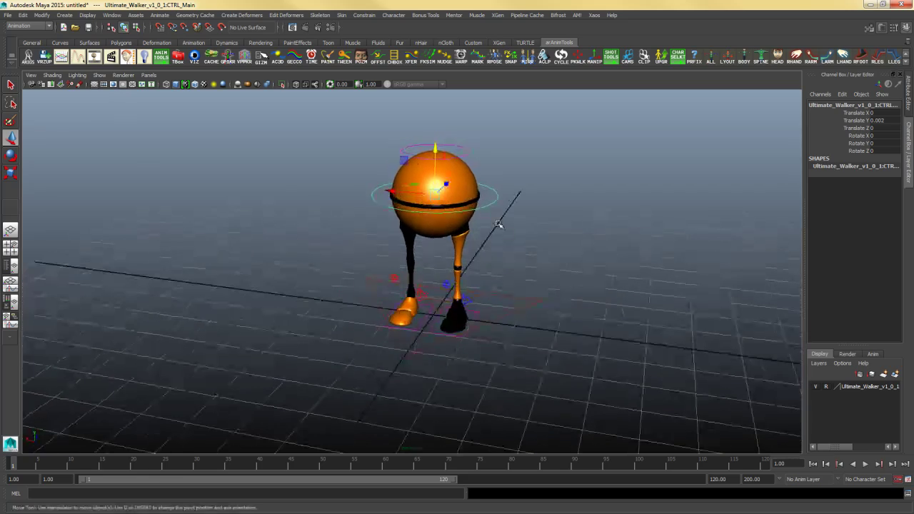
drag(435, 148, 434, 155)
alt+drag(548, 224, 516, 226)
key(w)
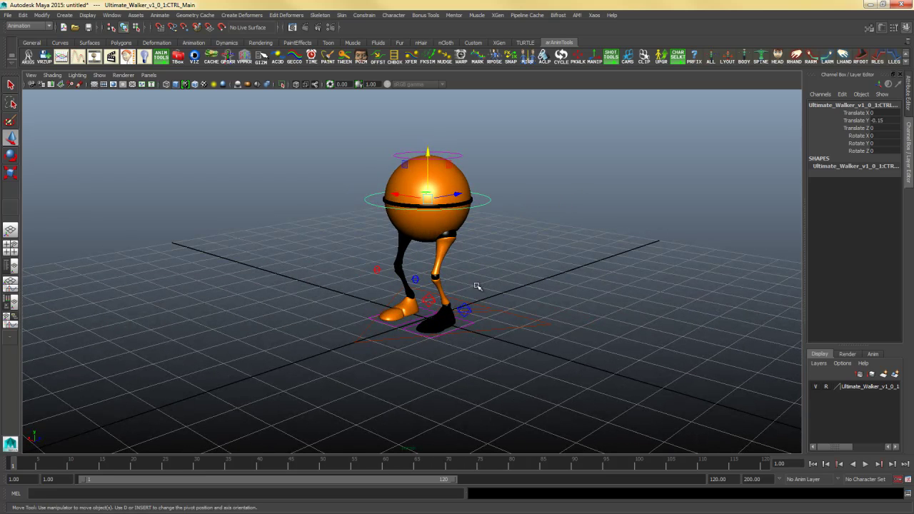
click(540, 222)
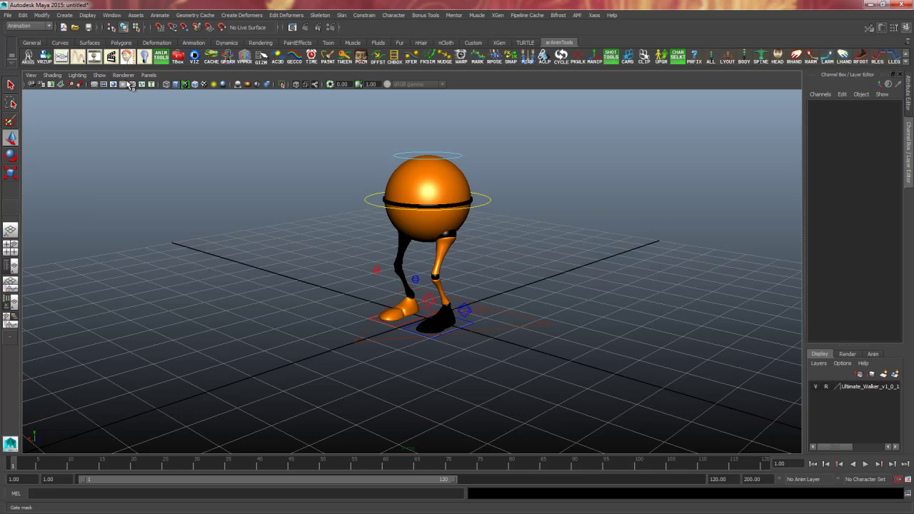
Step: Save the scene as Project_Blocking_v02 in Maya ASCII format in the 1. Blocking folder
click(7, 15)
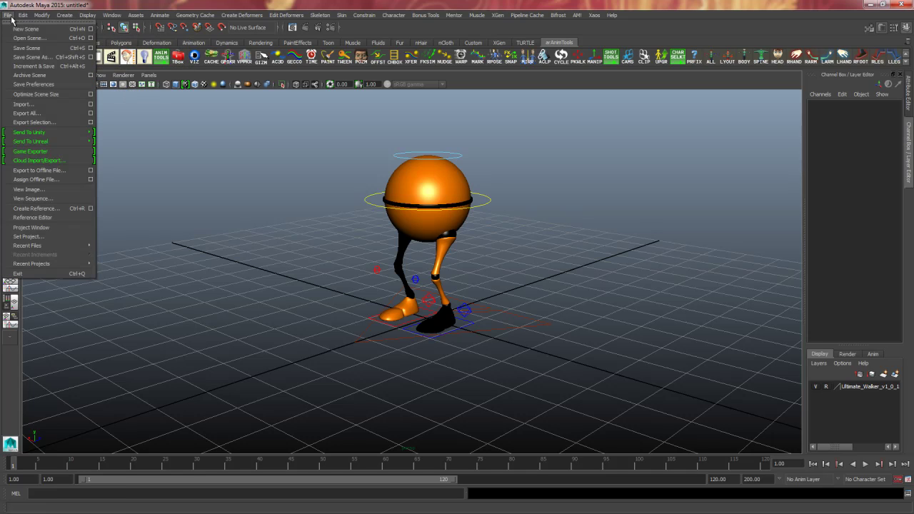
click(174, 111)
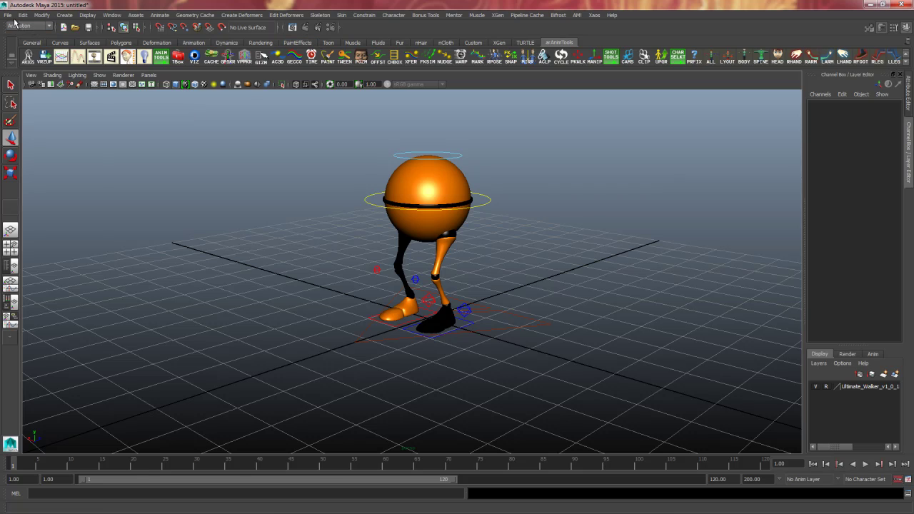
click(8, 15)
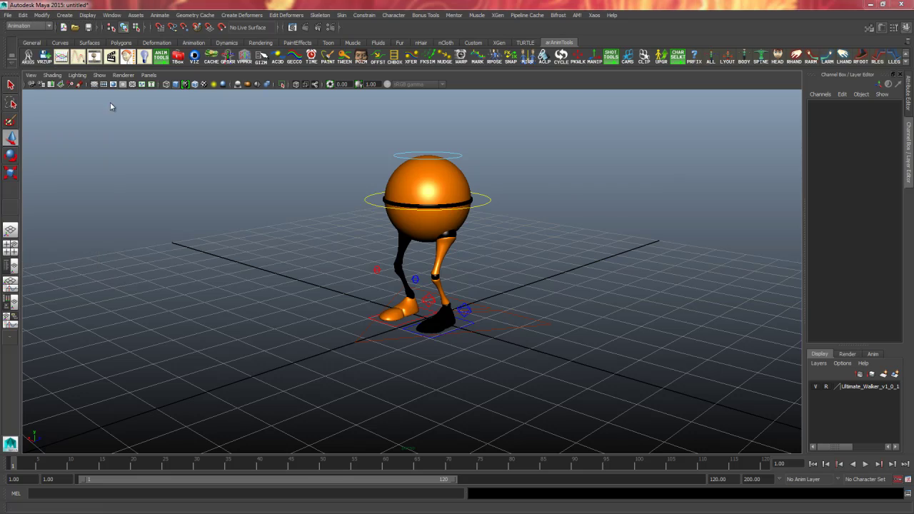
click(50, 56)
click(525, 122)
double_click(189, 134)
click(189, 361)
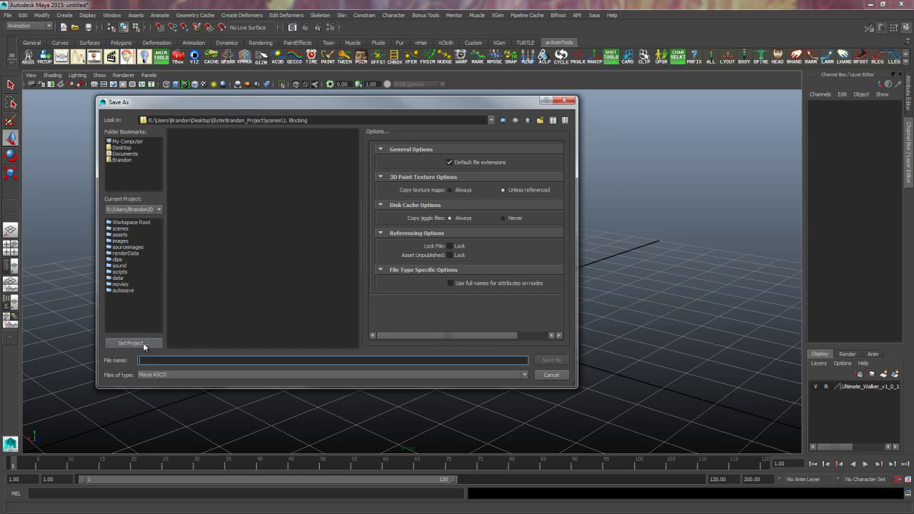
text(Project_)
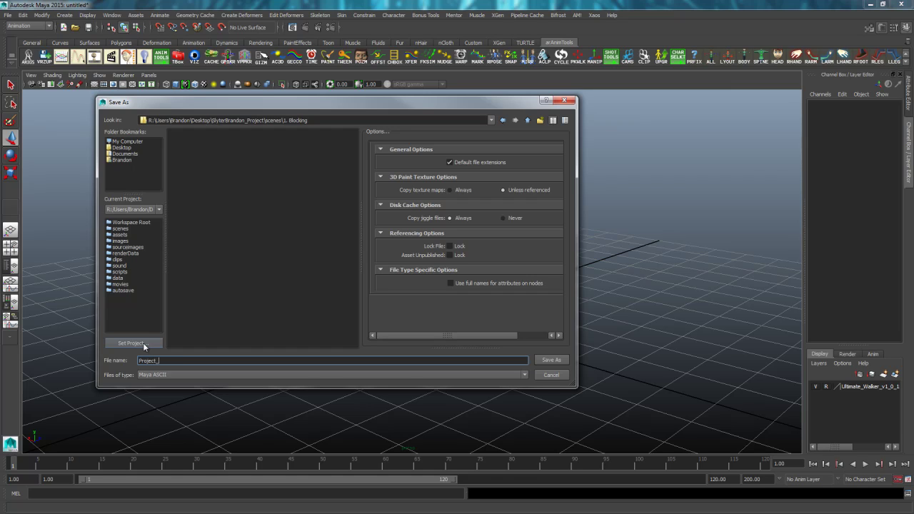
text(Blocking_v02)
key(Return)
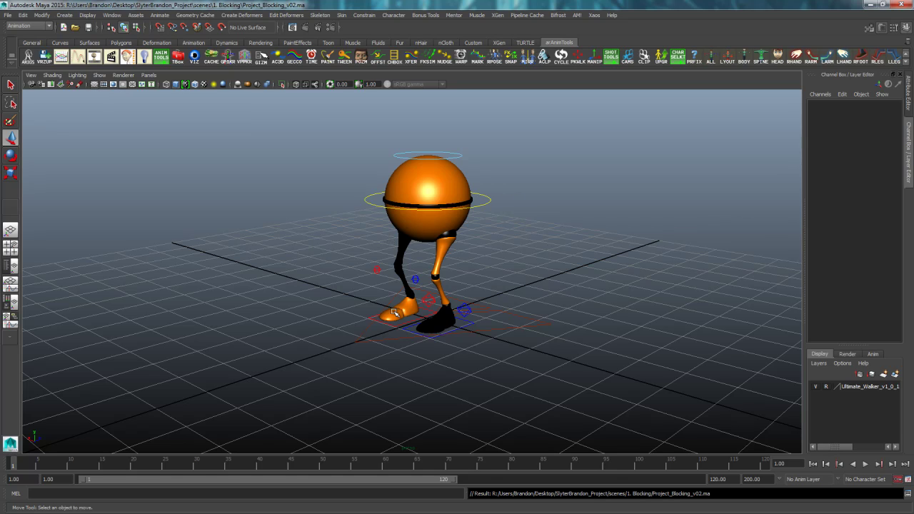
Step: Open the Reference Editor, place it beside the walker and enlarge its window
drag(480, 163, 281, 408)
click(205, 154)
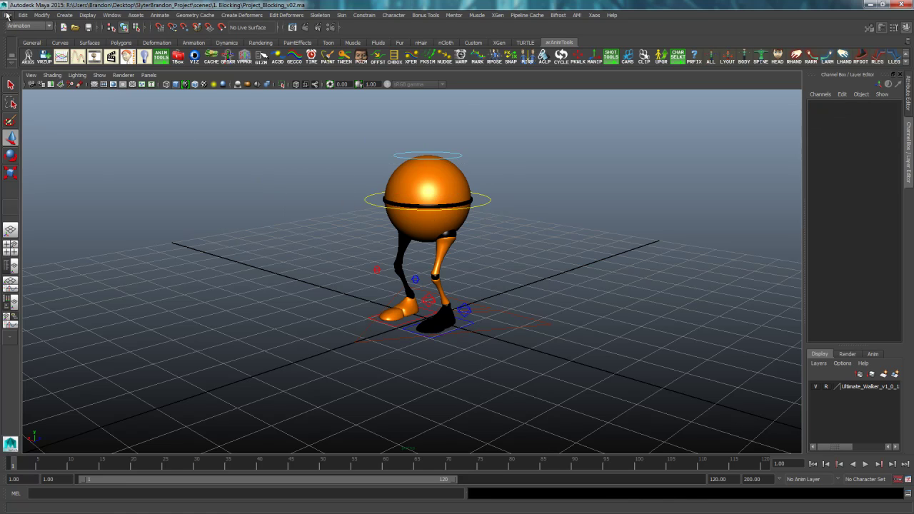
click(7, 14)
mouse_move(68, 164)
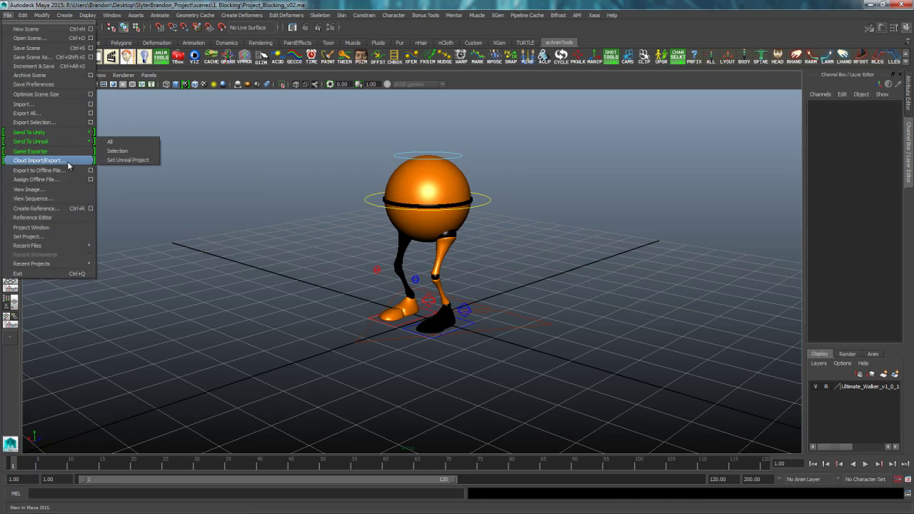
click(58, 219)
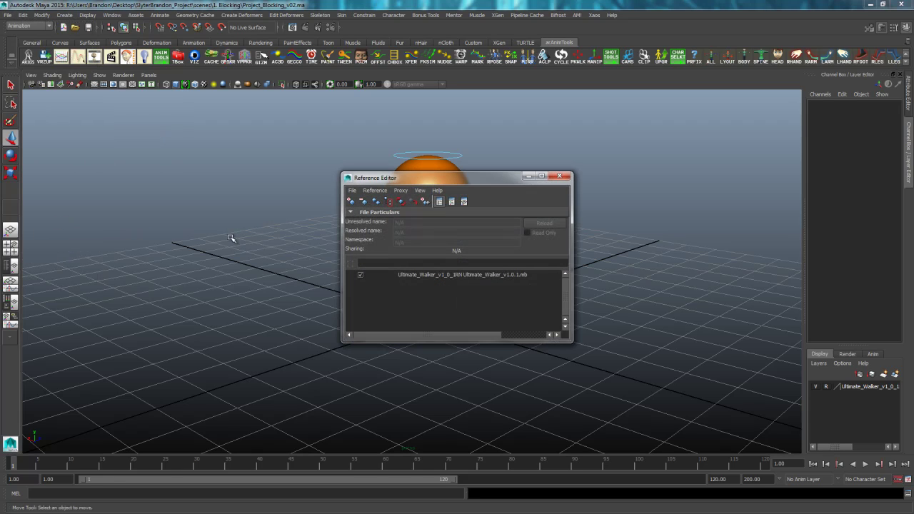
drag(368, 177, 99, 124)
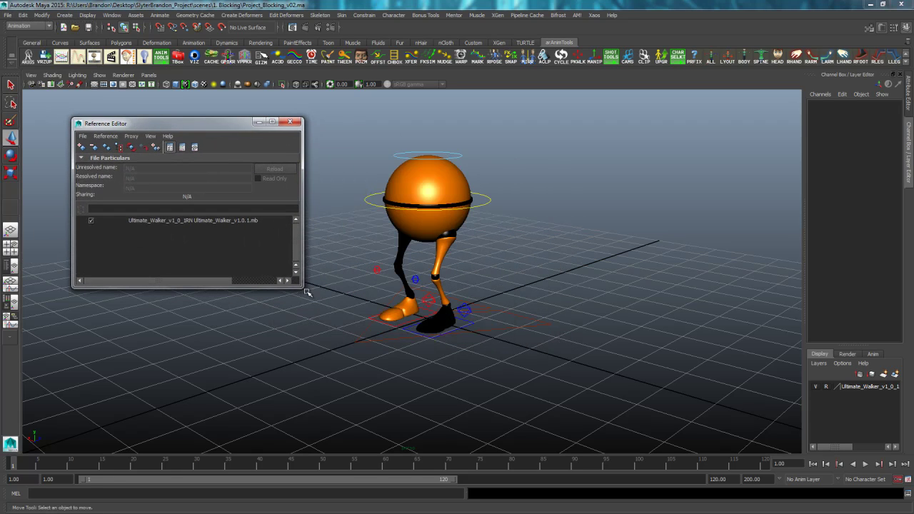
drag(301, 286, 358, 384)
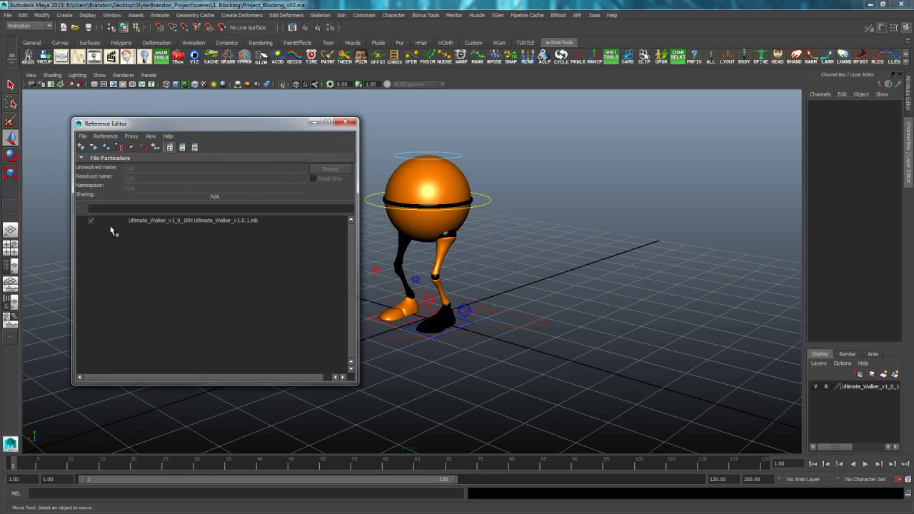
click(488, 202)
click(514, 267)
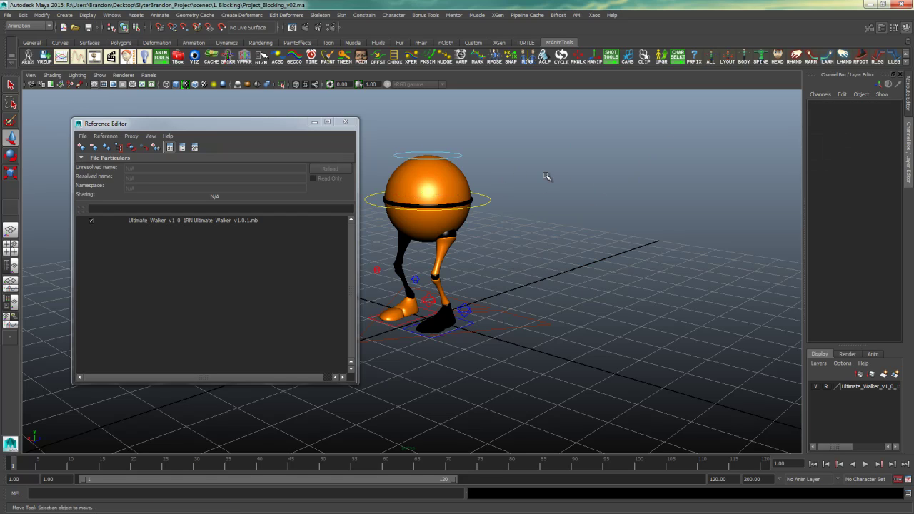
Step: Unload the Ultimate_Walker_v1.0.1.mb reference and load it again
click(90, 220)
click(90, 220)
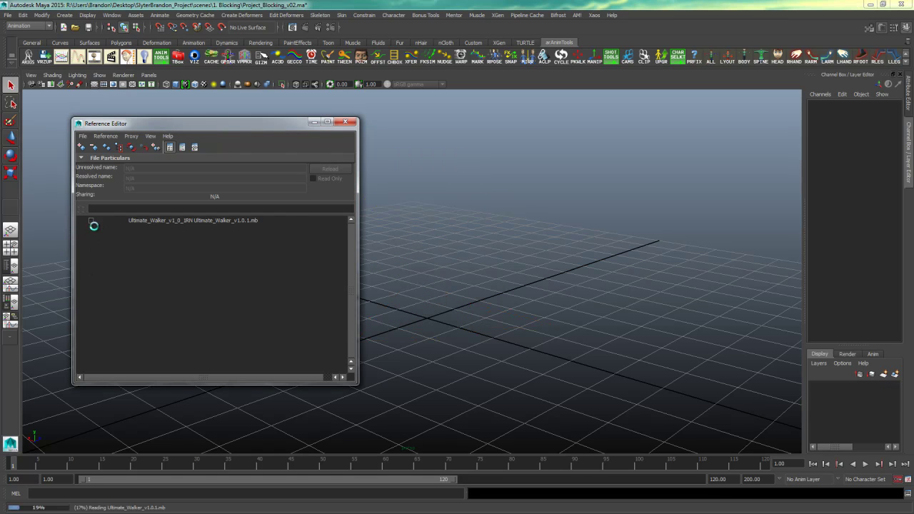
click(106, 137)
click(192, 249)
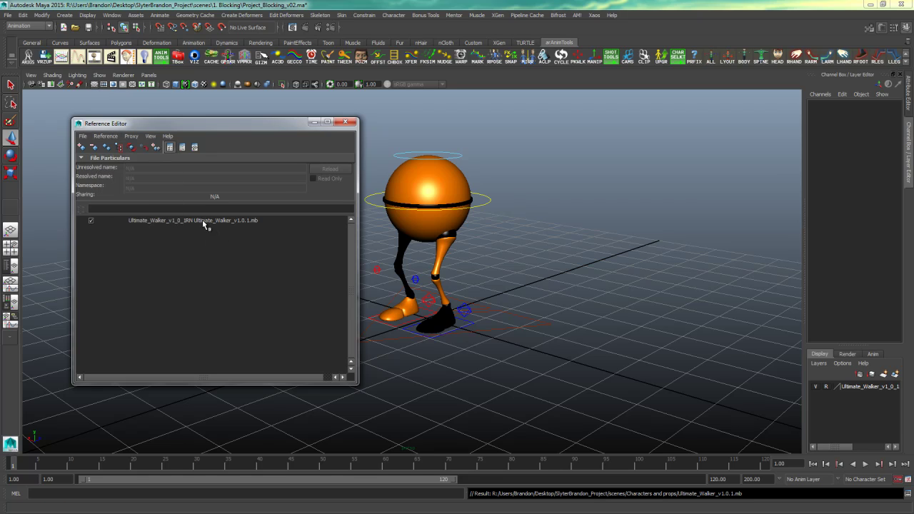
Step: Replace the walker reference with Ultimate_Walker_v1.0.2.mb from the Characters and props folder, and minimize the Reference Editor
click(202, 223)
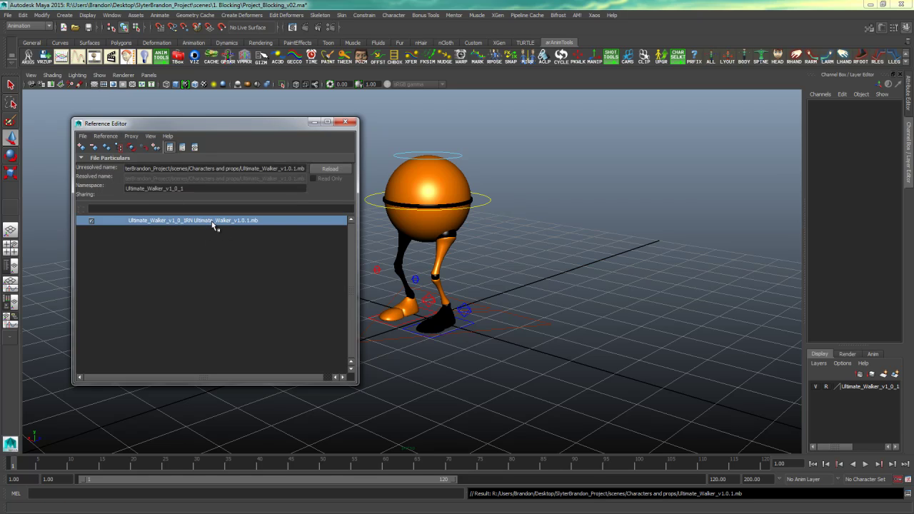
click(108, 137)
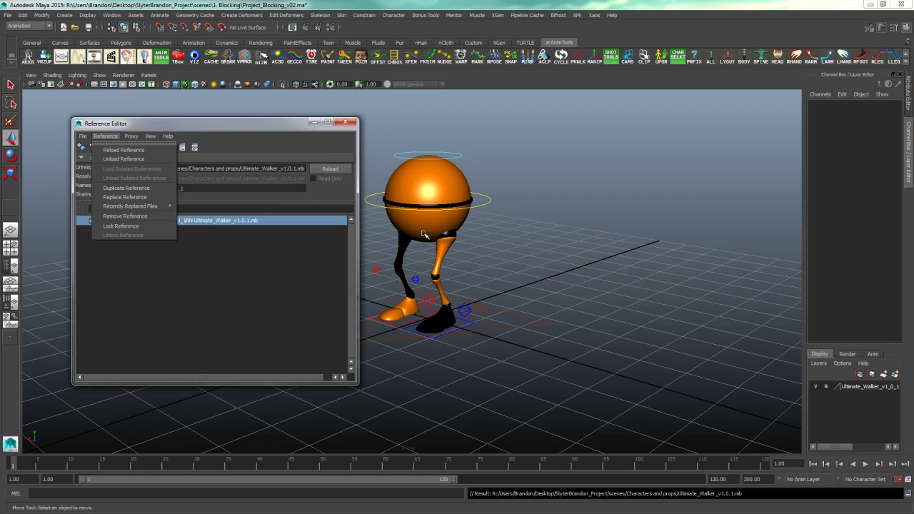
click(124, 198)
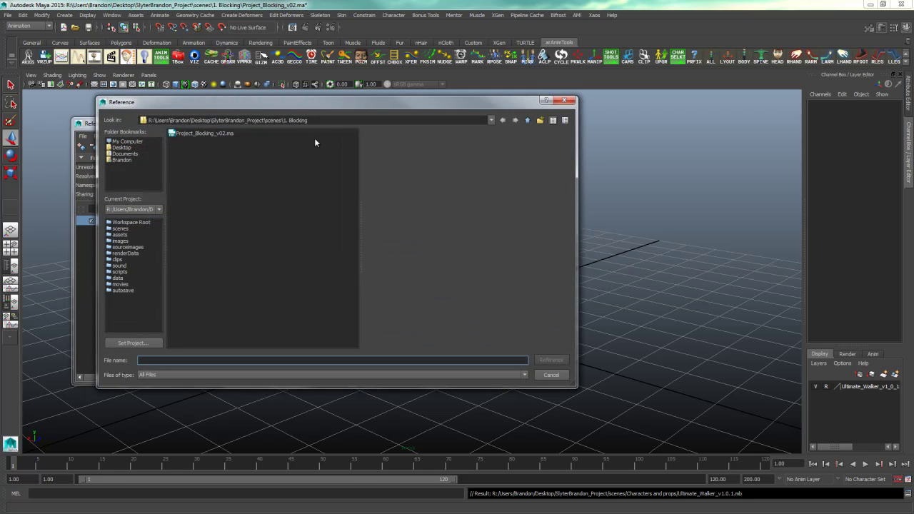
click(527, 120)
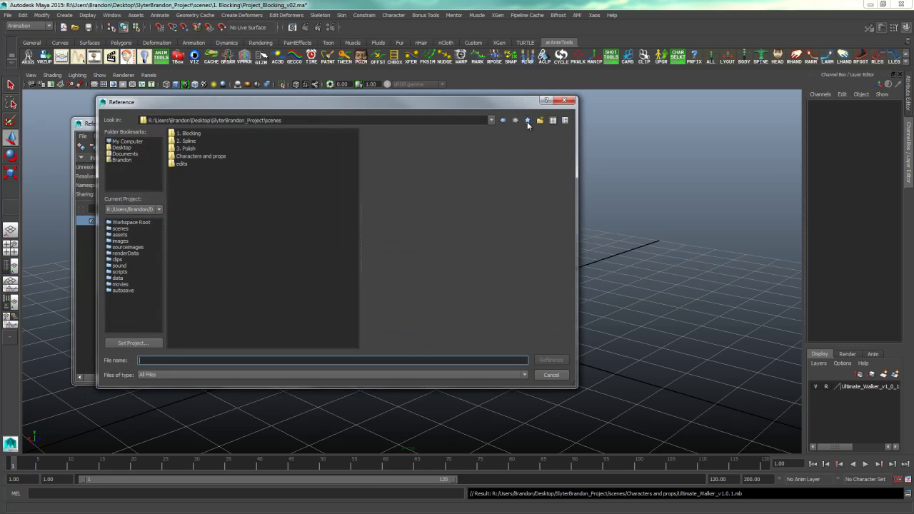
double_click(202, 157)
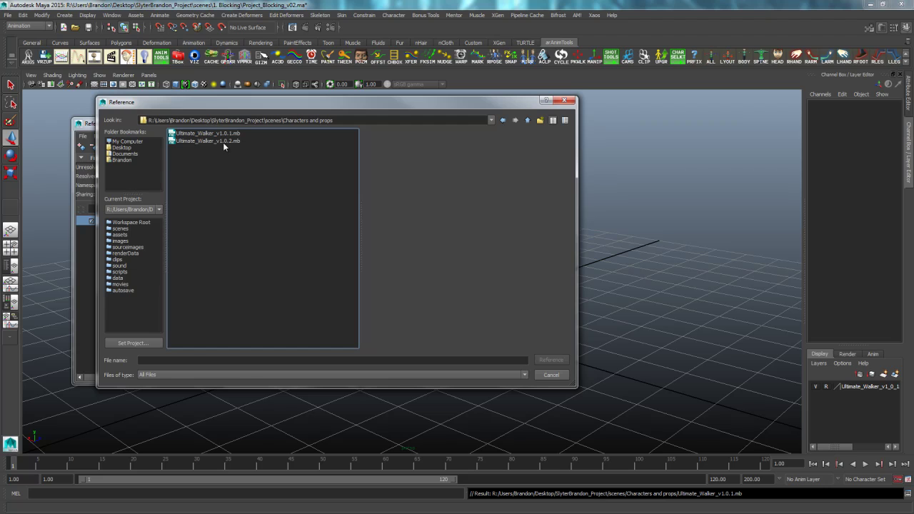
click(224, 141)
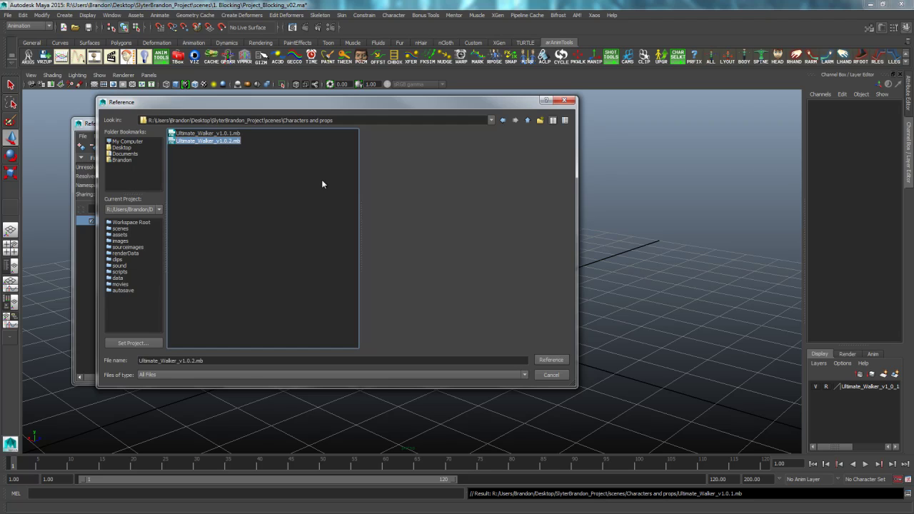
click(551, 362)
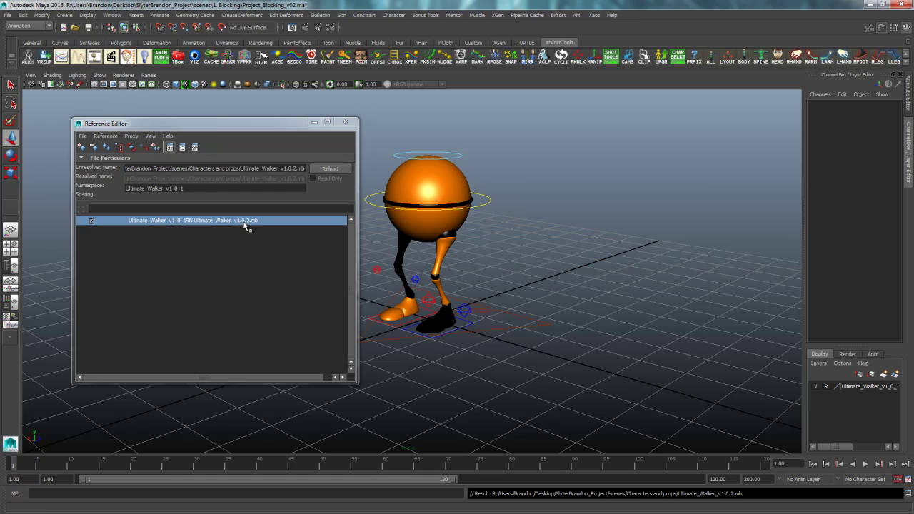
click(314, 122)
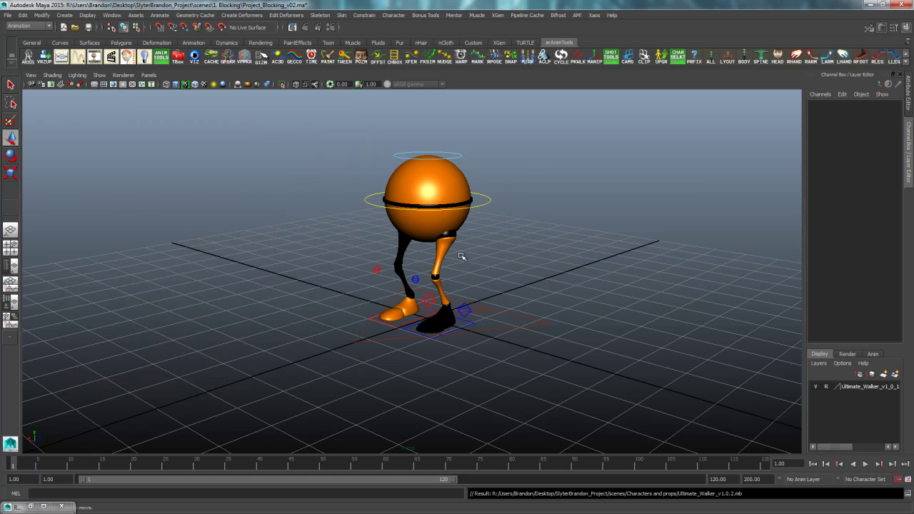
alt+drag(501, 279, 555, 283)
alt+right_drag(555, 283, 585, 290)
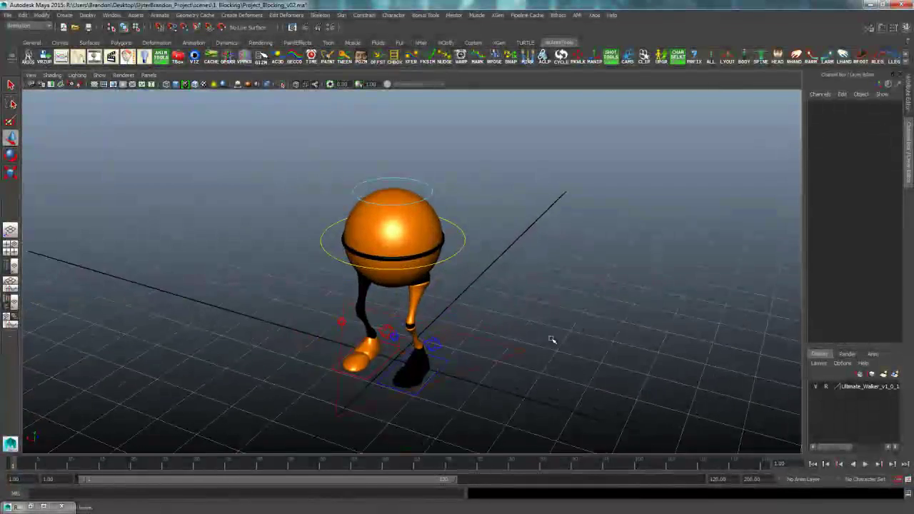